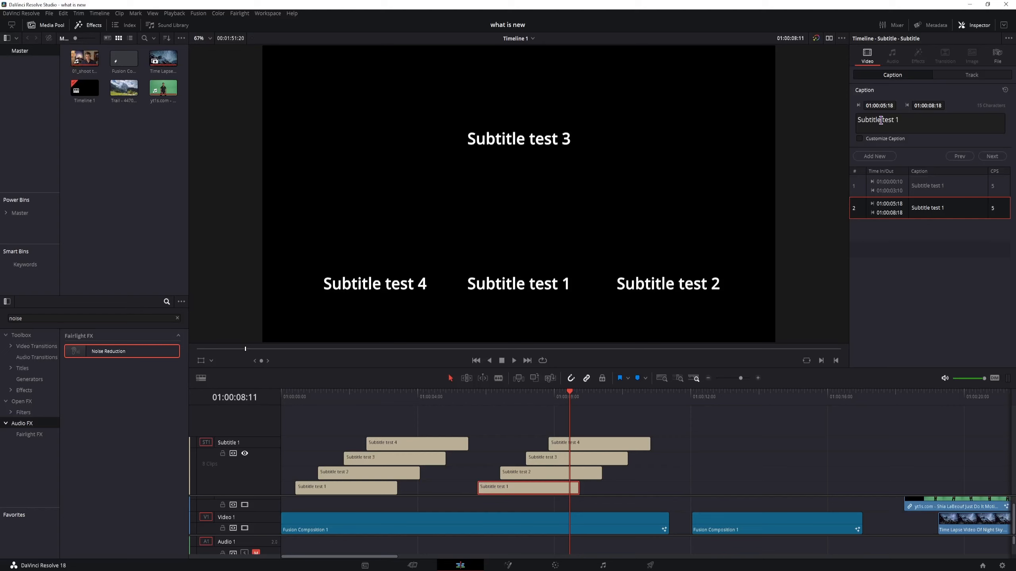
- Enable caption customization for the second "Subtitle test 1" clip, set its font family to Oleo Script, and compare it with the first clip
left_click_drag(881, 120, 923, 129)
left_click(922, 126)
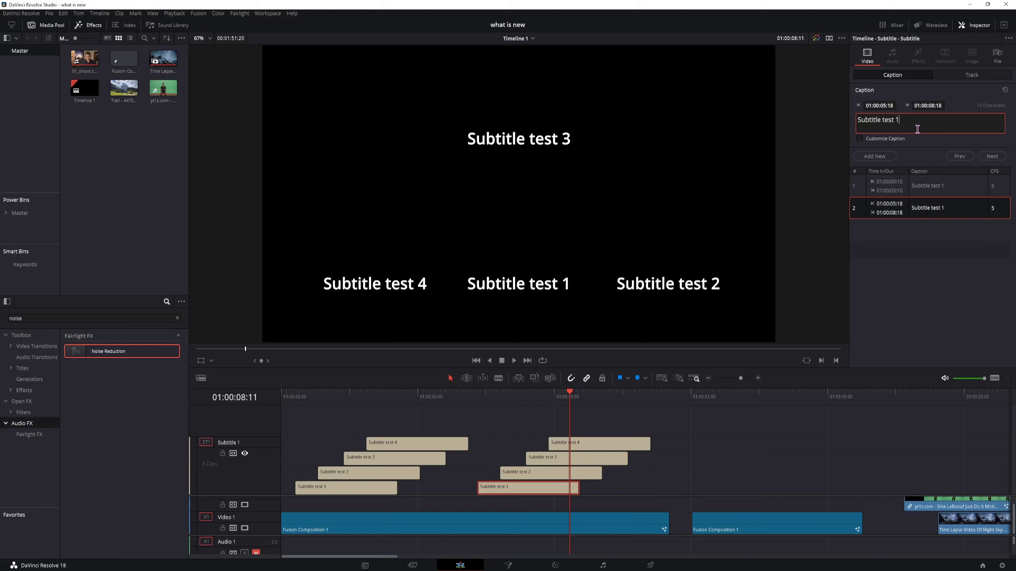
left_click(860, 139)
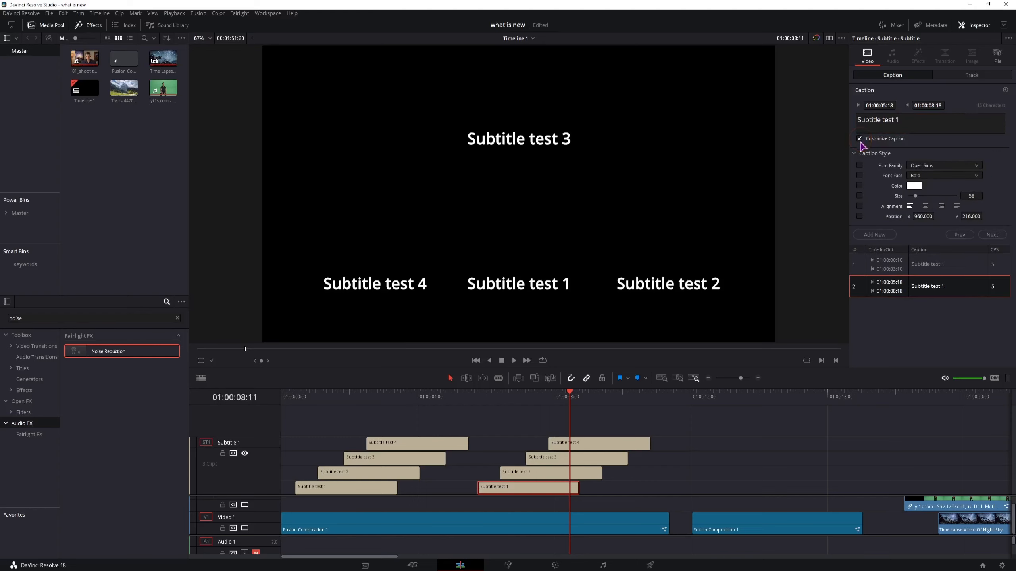
left_click(943, 166)
left_click(939, 177)
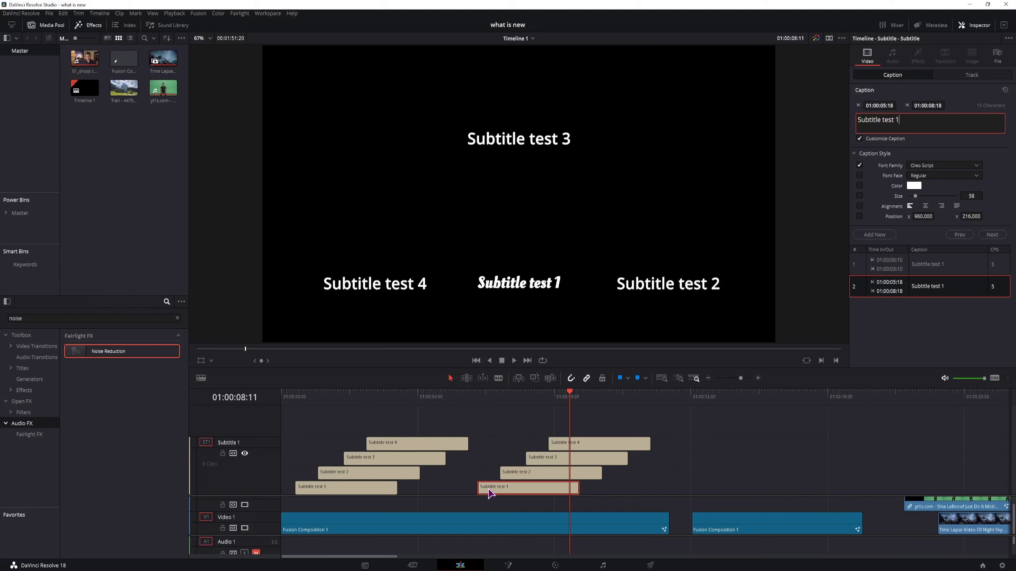
left_click(382, 398)
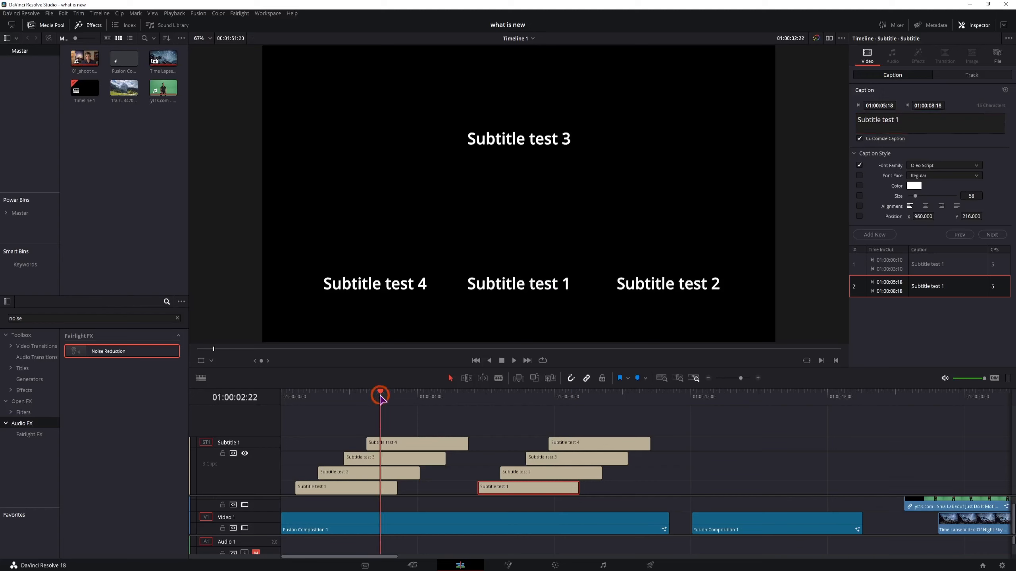
left_click(560, 396)
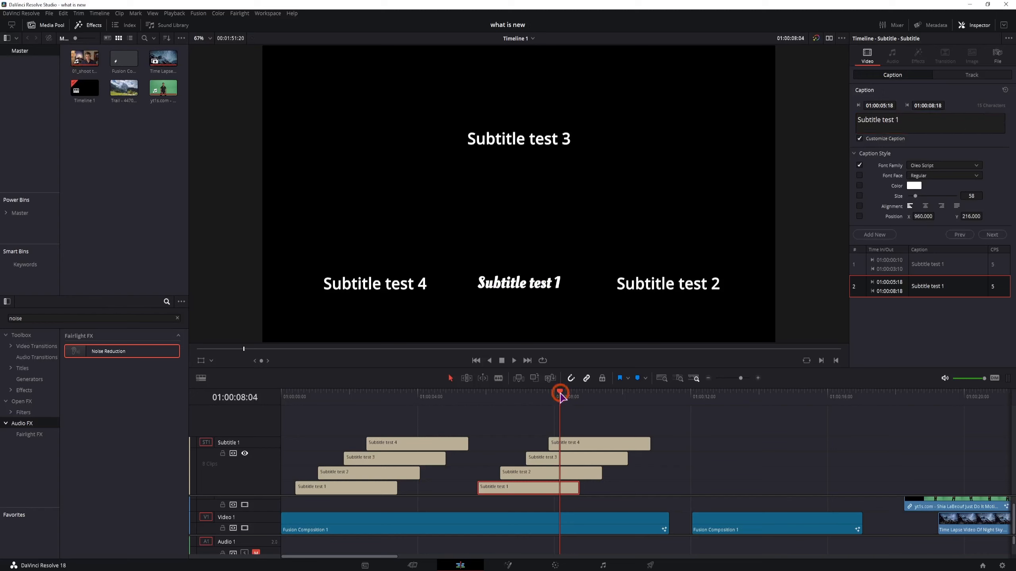
- Set only the word "Subtitle" in the caption to the Oskosh font family with its Normal font face enabled
double_click(882, 120)
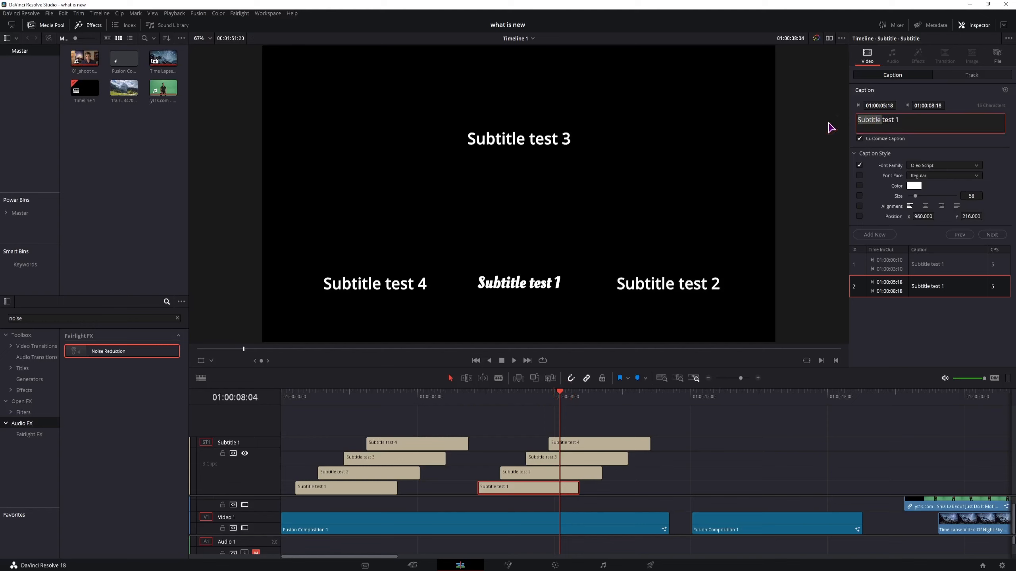
left_click(961, 165)
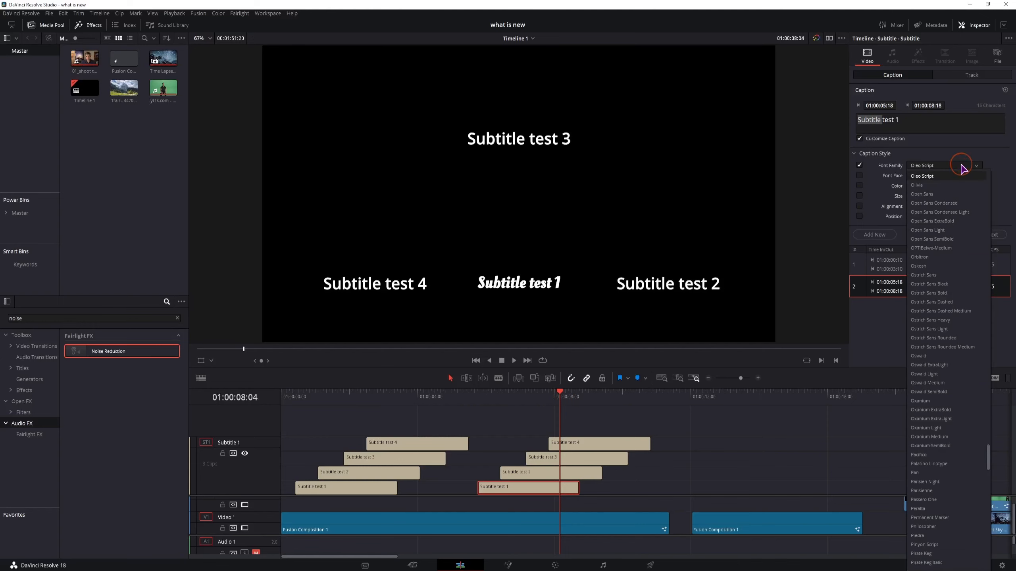
left_click(944, 266)
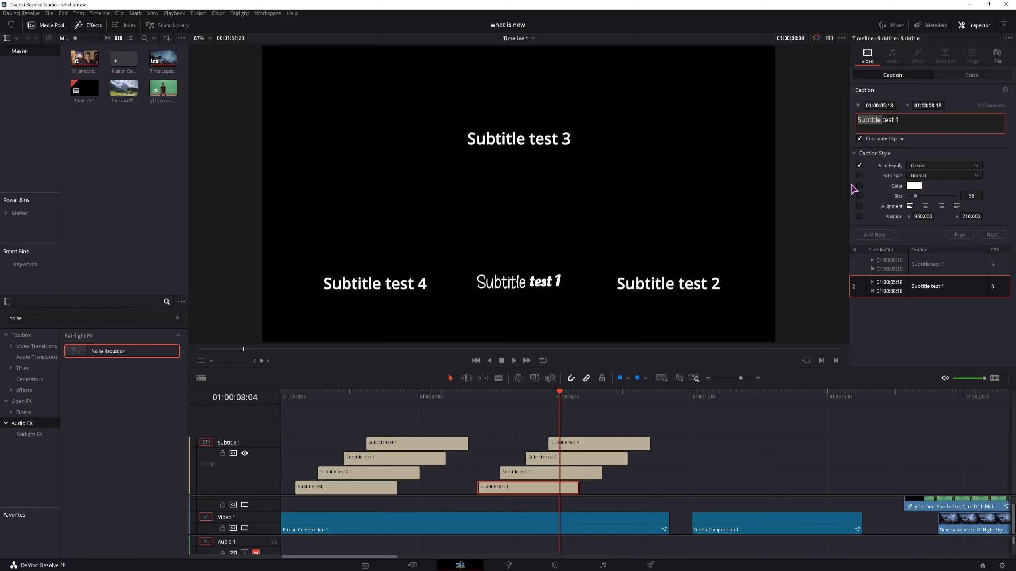
left_click(859, 175)
- Give the selected word "Subtitle" a custom mint-green text color
left_click(914, 185)
left_click(572, 222)
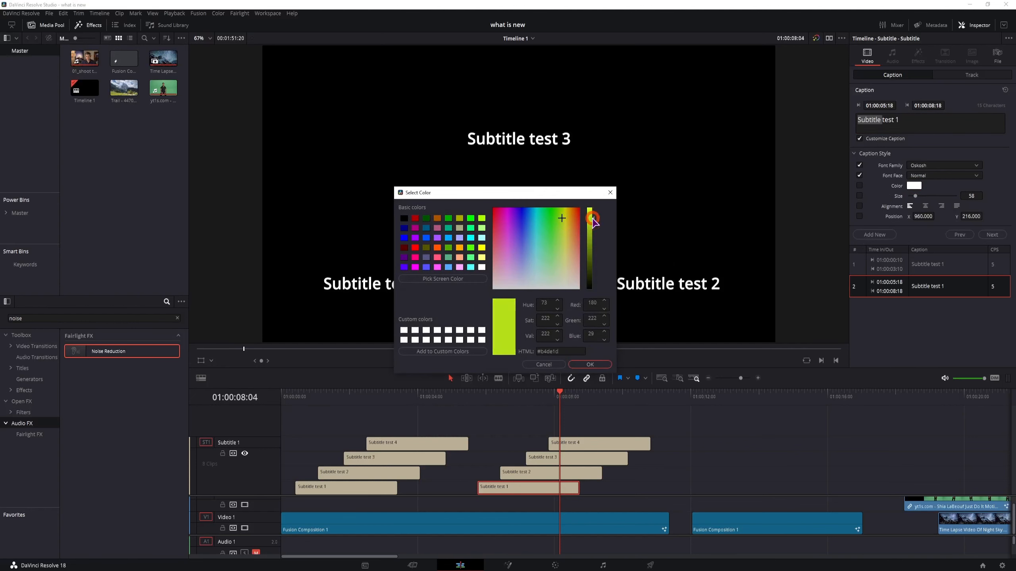
left_click(590, 364)
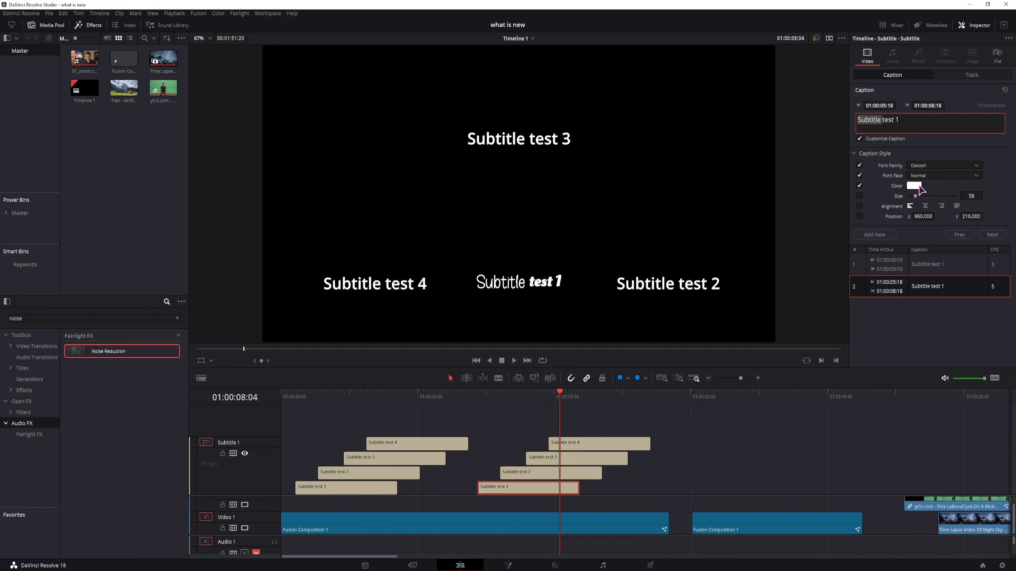
left_click(914, 186)
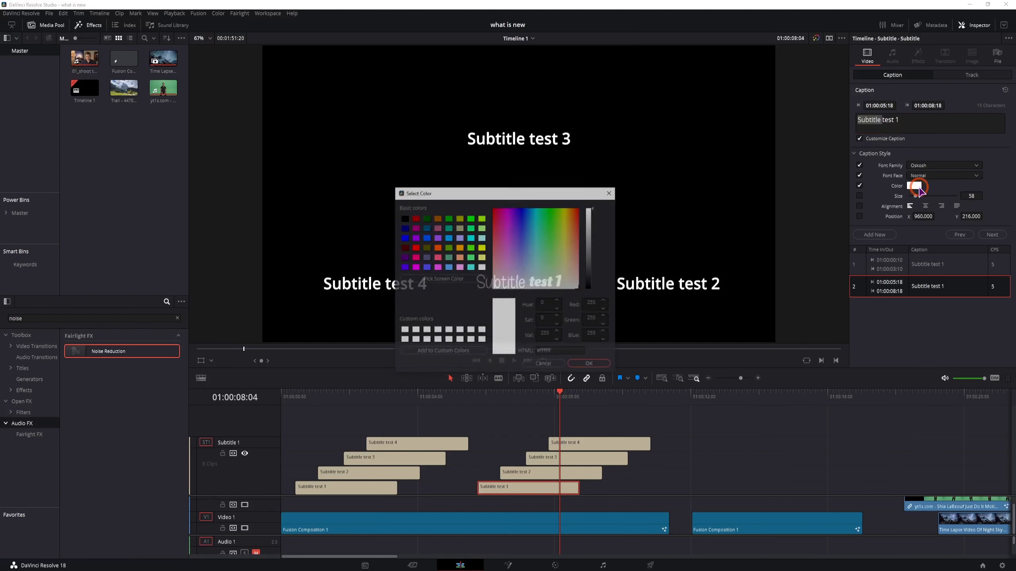
left_click(544, 220)
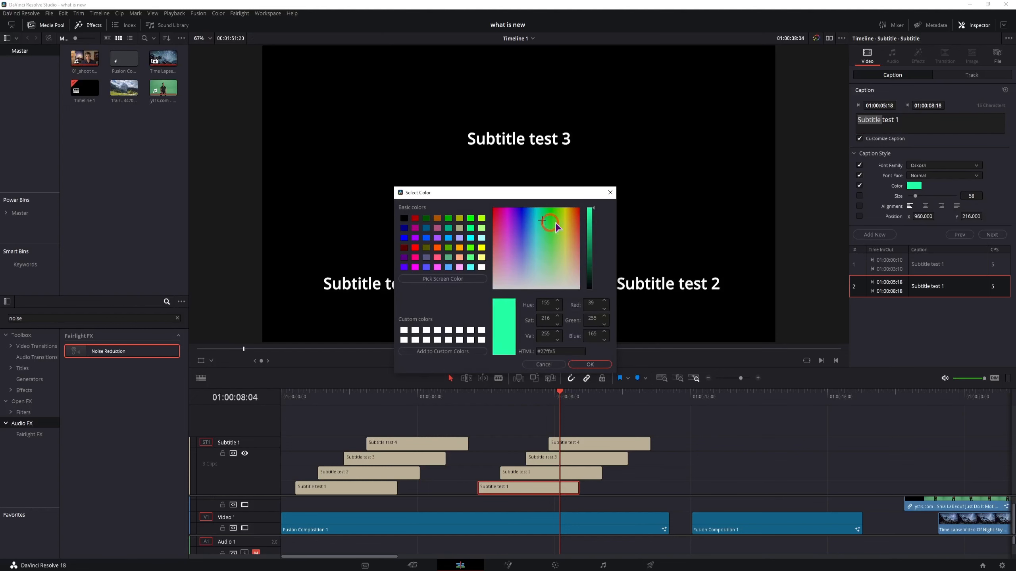
left_click(590, 364)
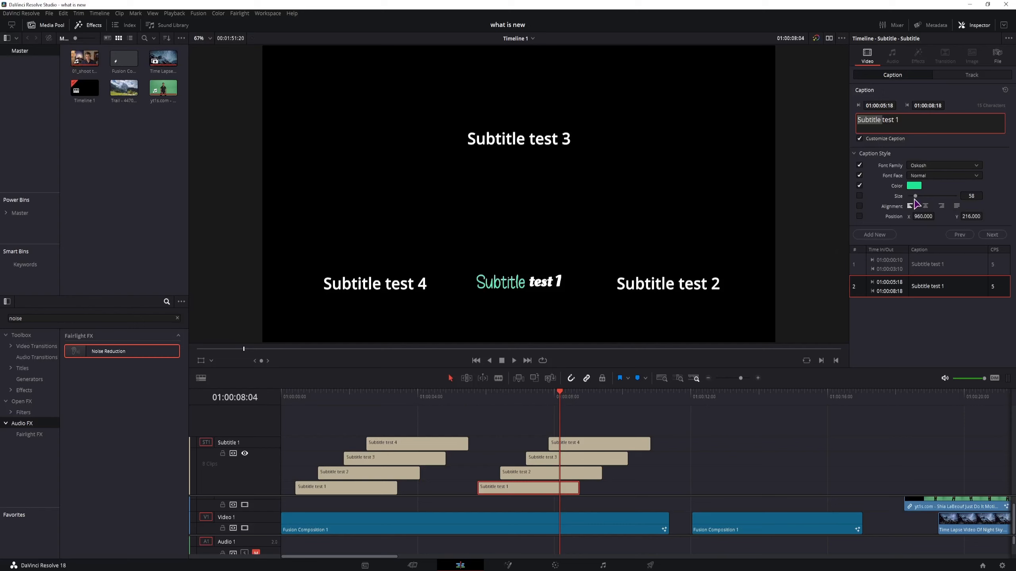
- Set the selected caption text to size 97 and position X 986, Y 245 with centered alignment
left_click_drag(915, 197, 982, 216)
left_click(925, 205)
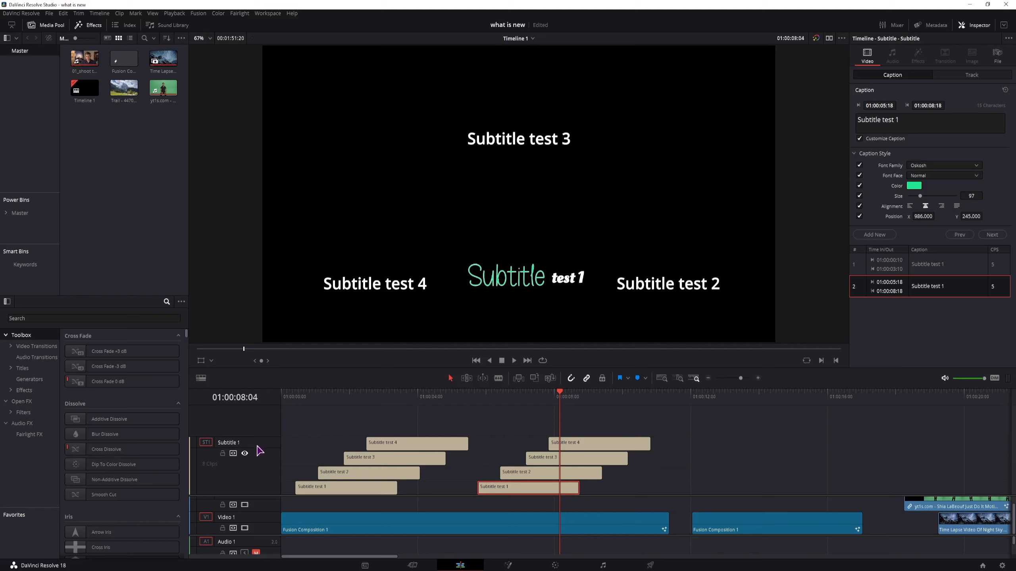
- Save the "Subtitle test 1" caption's track as a preset named "Subtitle 1 Preset"
left_click(526, 493)
left_click(1008, 38)
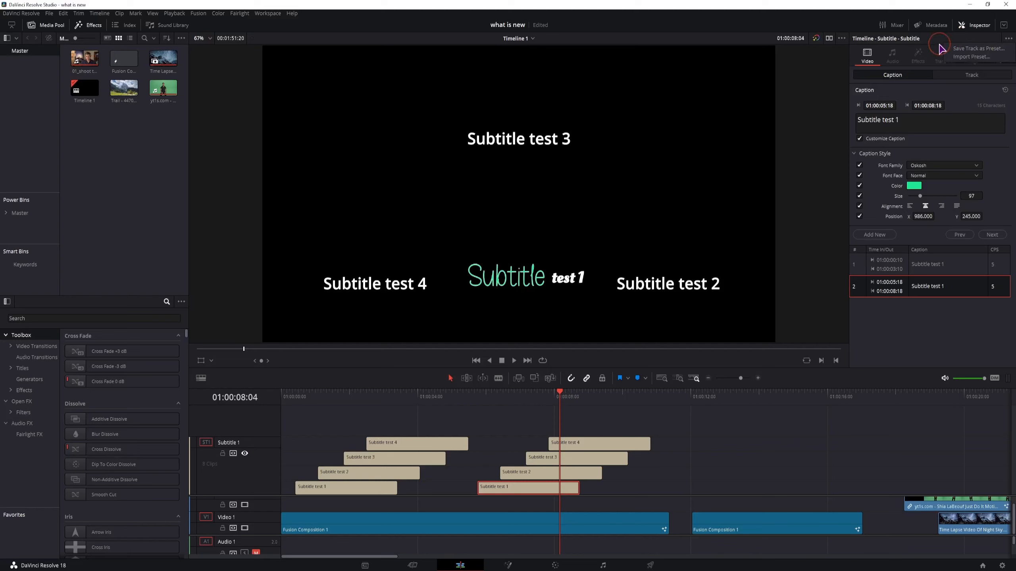
left_click(979, 48)
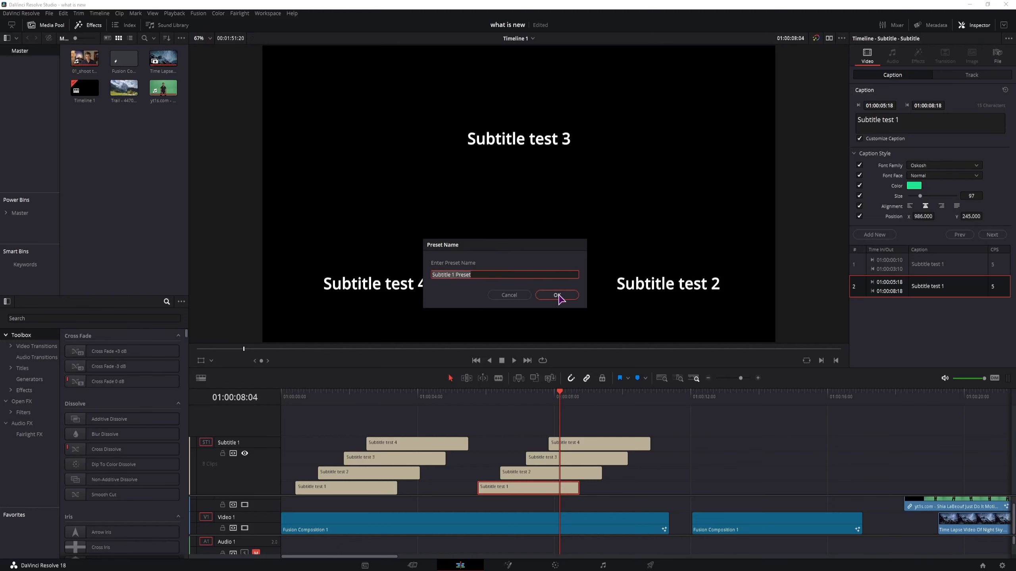
left_click(557, 295)
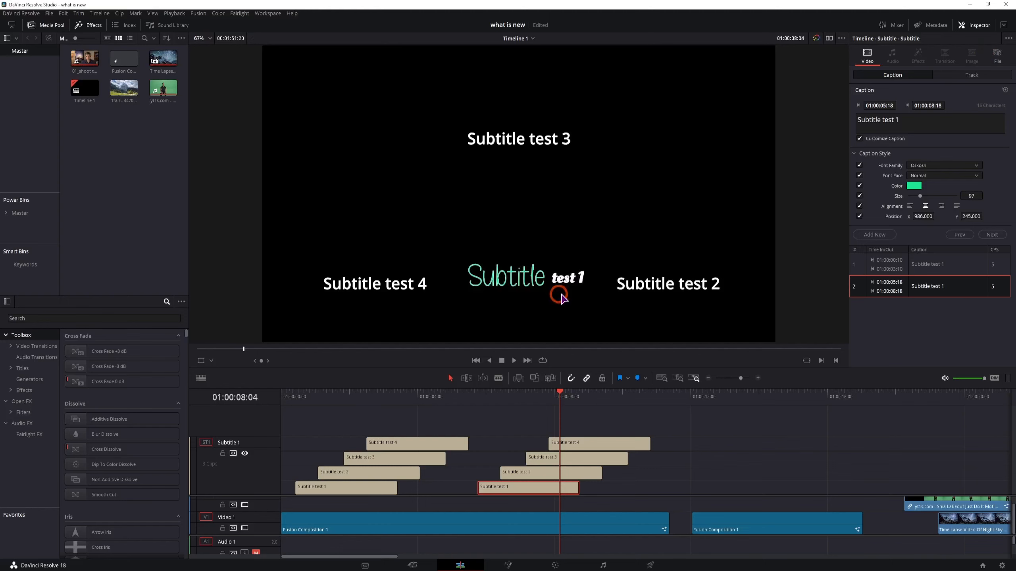
- Load "Subtitle 1 Preset" for the track of the "Subtitle test 1" caption
left_click(1008, 38)
mouse_move(963, 48)
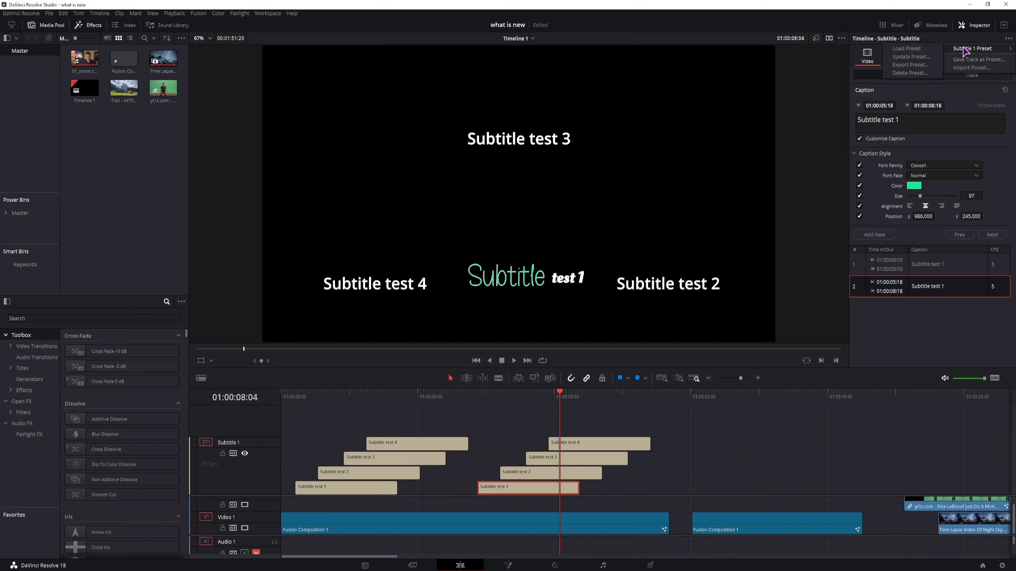
left_click(926, 51)
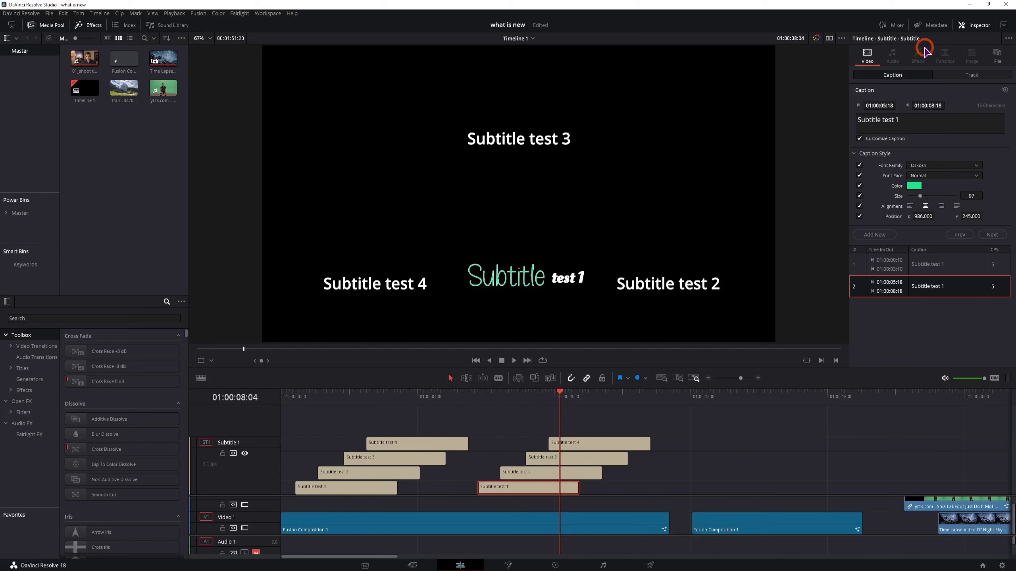
- Load "Subtitle 1 Preset" for the track of the second "Subtitle test 2" caption and save the project
left_click(585, 474)
left_click(588, 395)
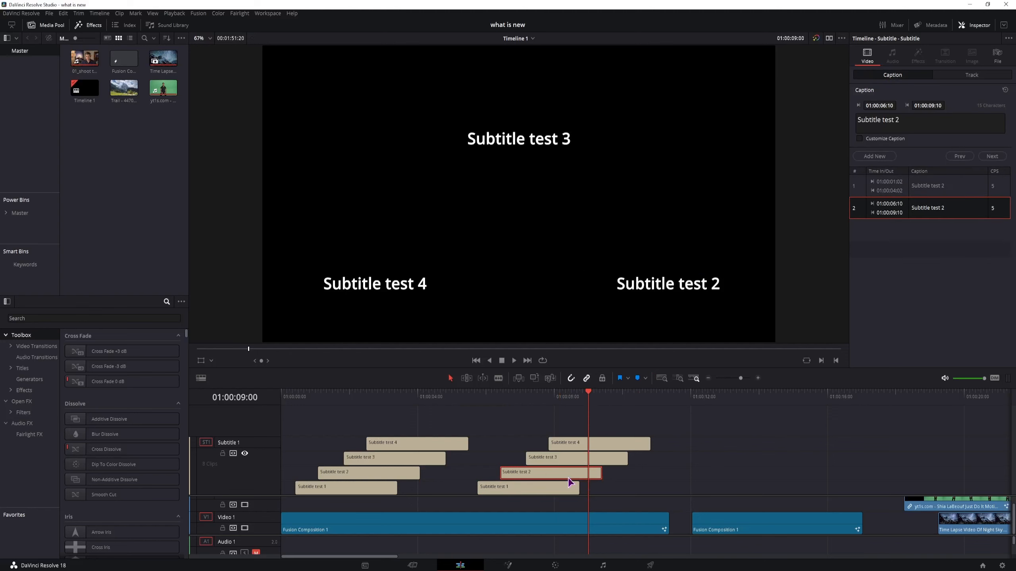
left_click(1008, 38)
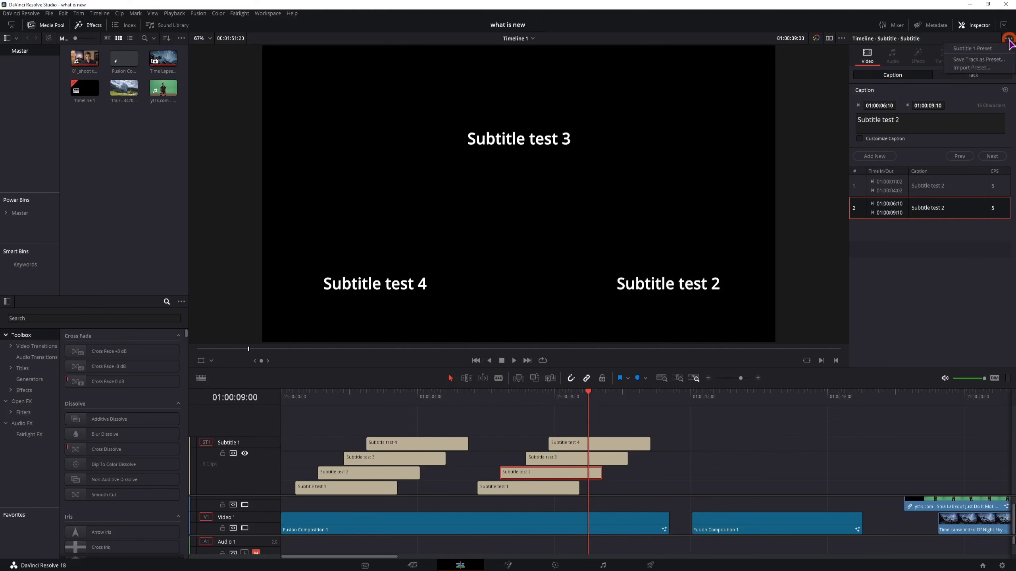
mouse_move(983, 50)
left_click(908, 47)
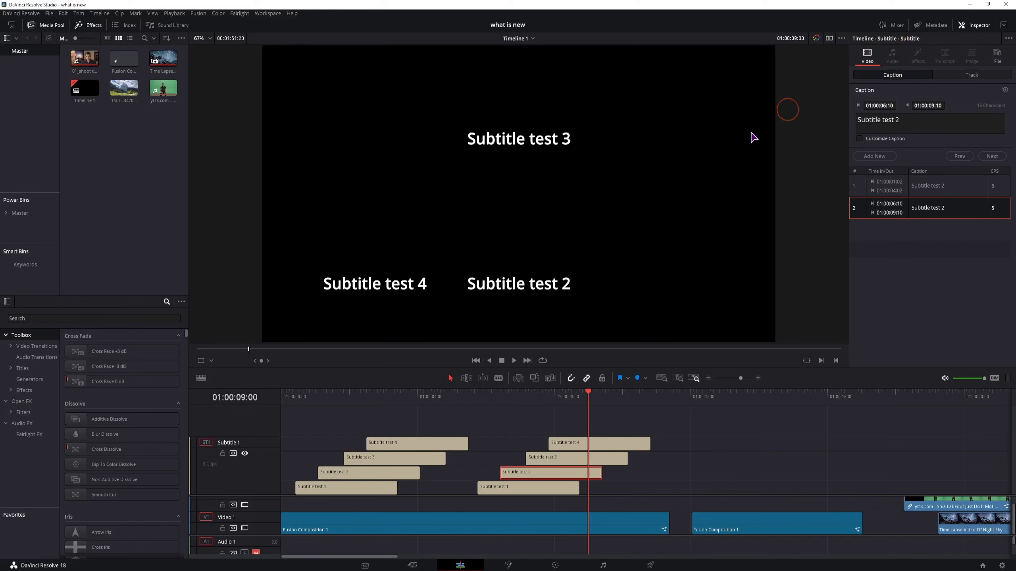
key("ctrl+s")
left_click(562, 396)
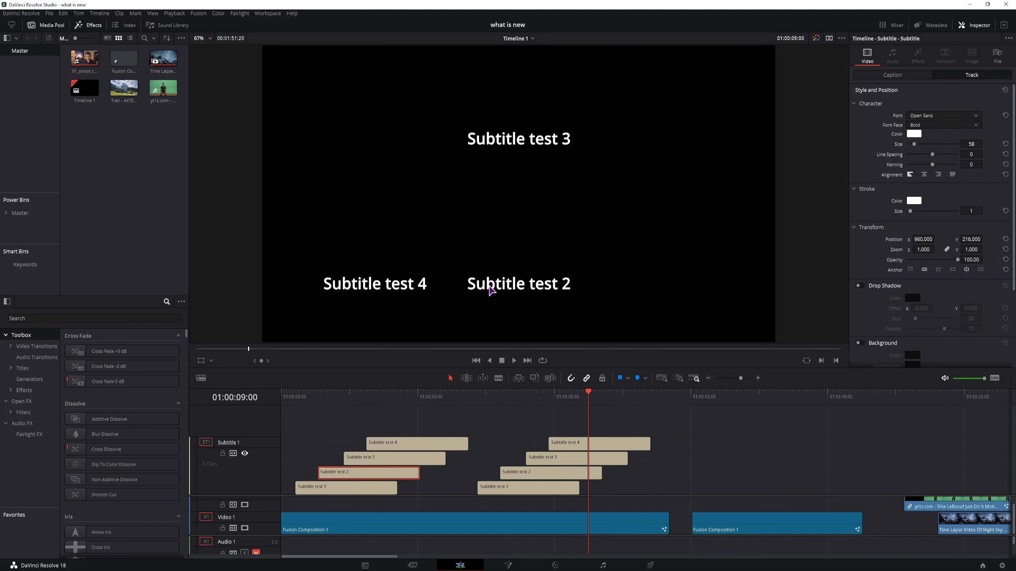
- Enable the background in the "Subtitle test 2" track style and set its color to green #2cd97a
scroll(864, 249, "down", 4)
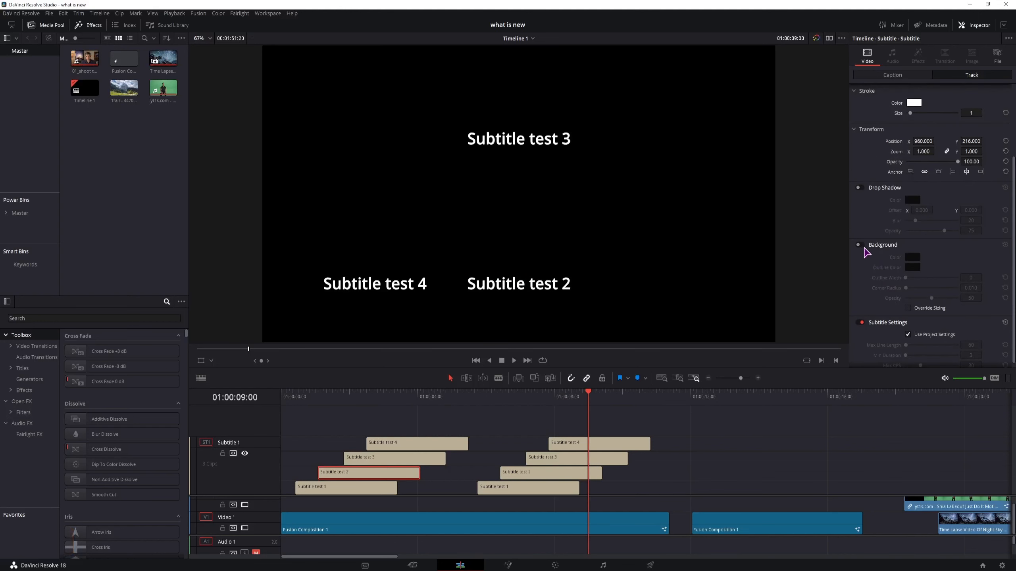
left_click(862, 245)
left_click(912, 258)
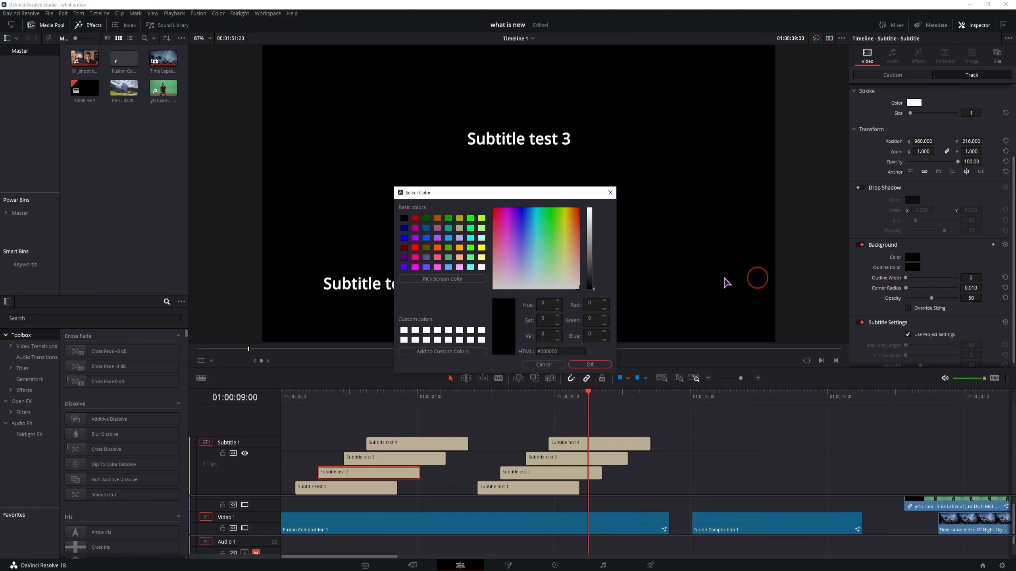
left_click(546, 227)
left_click(590, 221)
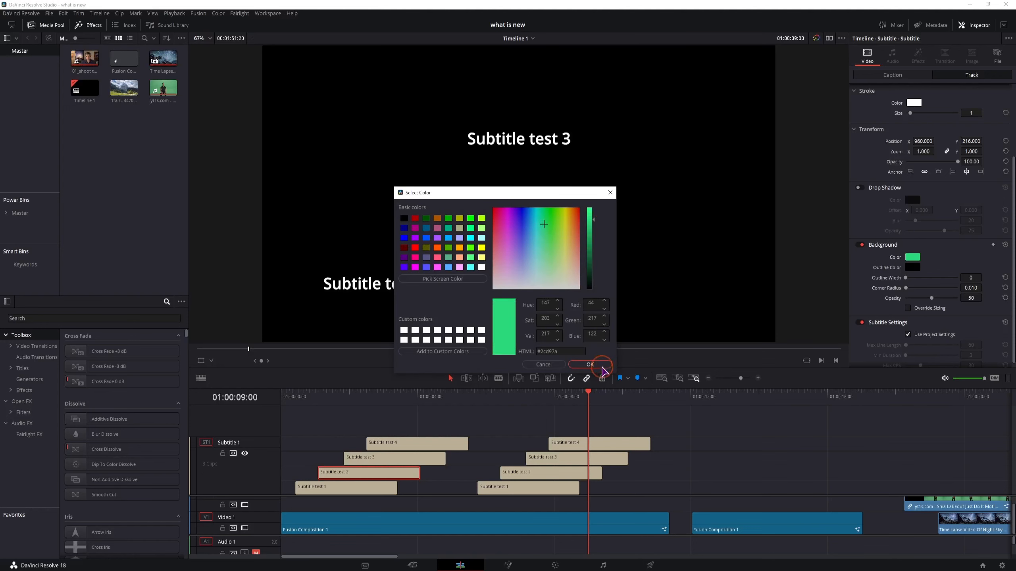
left_click(606, 365)
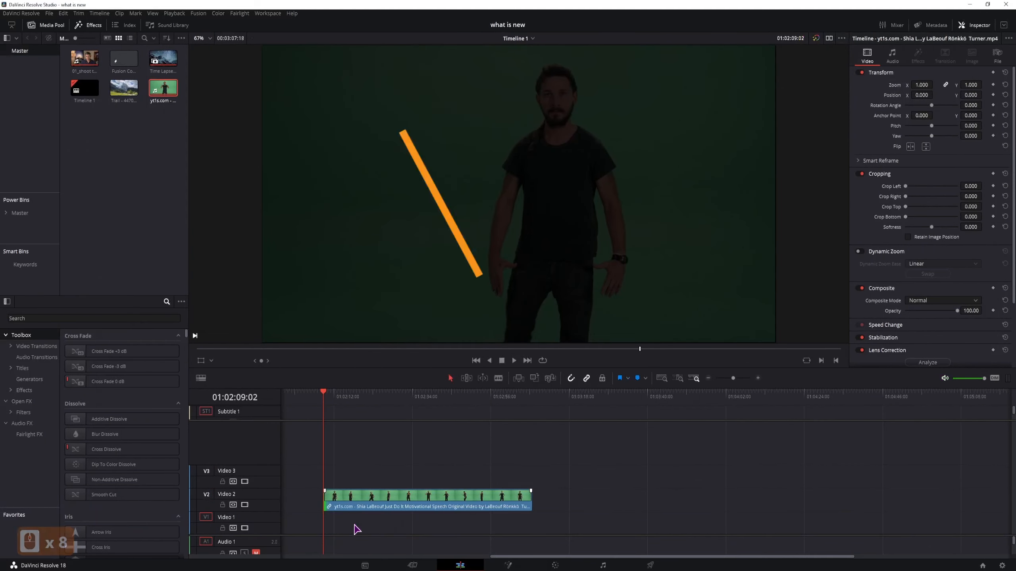
- Place the Time Lapse clip on Video 1, directly beneath the start of the green-screen clip on Video 2
left_click(354, 527)
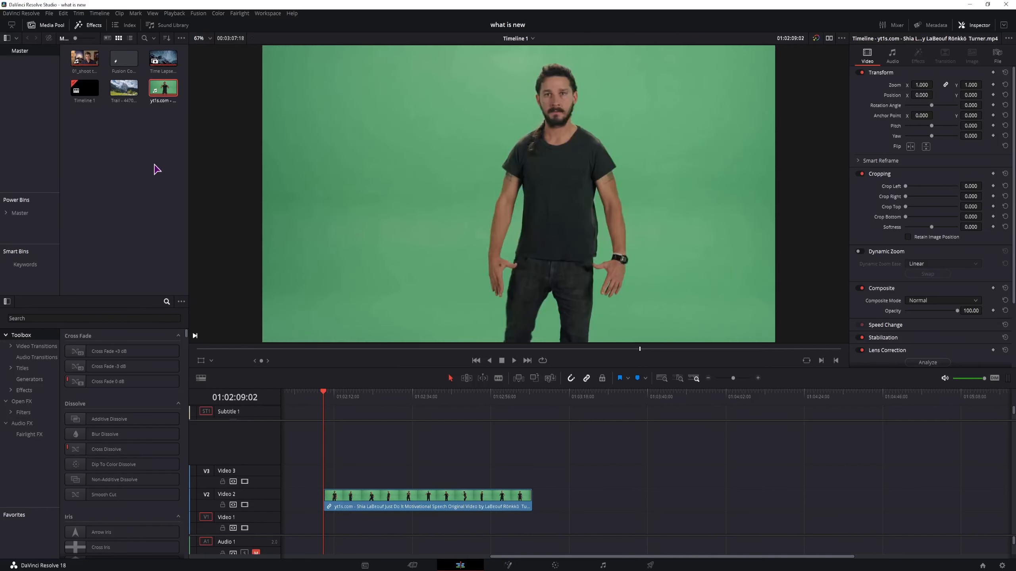
left_click(153, 134)
left_click_drag(166, 59, 334, 524)
- Open the green-screen clip on Video 2 in the Fusion page and bring up the tool search
left_click(331, 497)
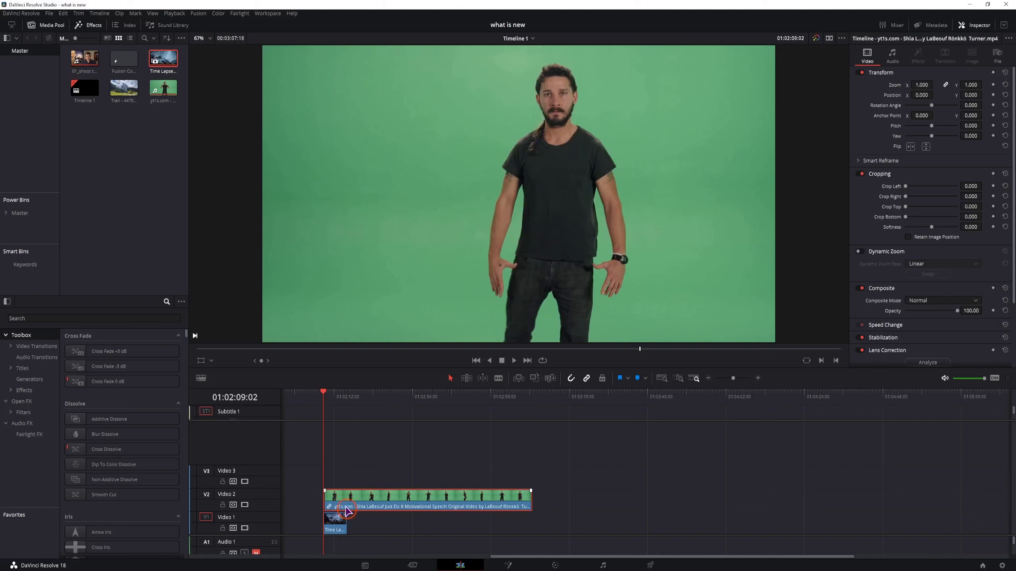
left_click(507, 565)
key("ctrl+space")
type("delta")
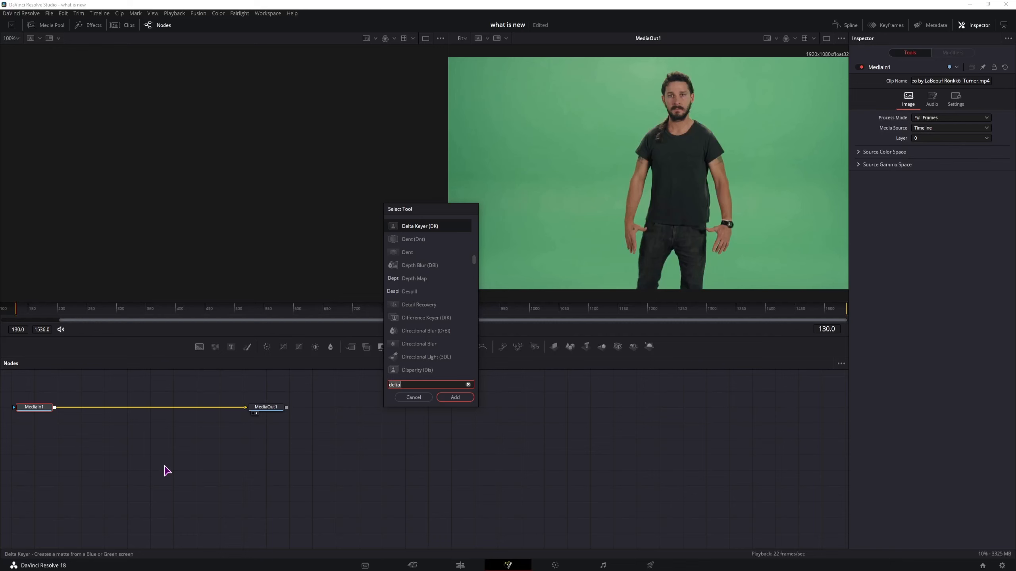
key("BackSpace")
key("BackSpace")
key("BackSpace")
key("BackSpace")
key("BackSpace")
- Add a second MediaIn node merged over the first, show it in the free viewer, and set its media source to Background
type("medi")
left_click(453, 400)
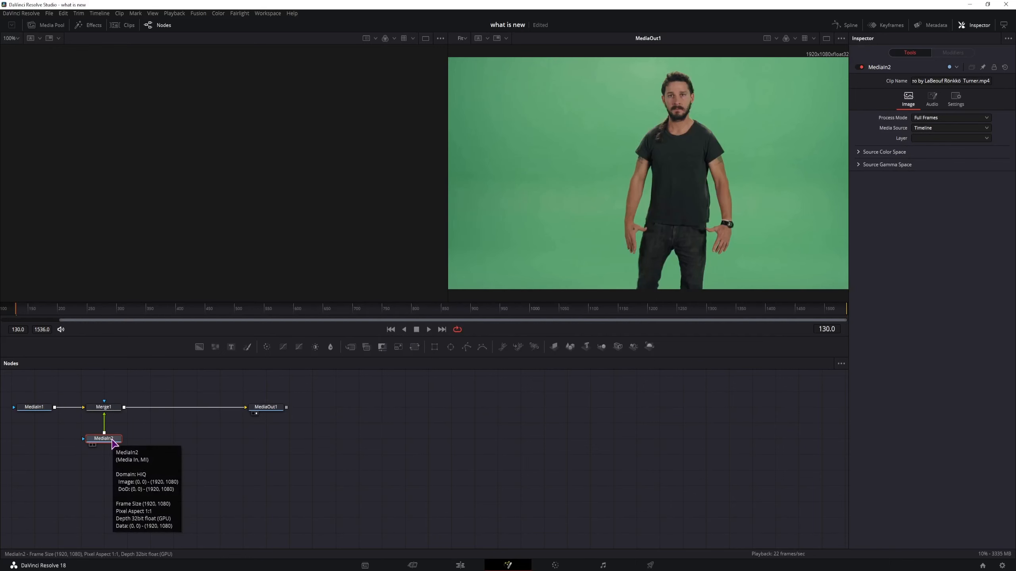
key("1")
left_click(950, 127)
left_click(926, 148)
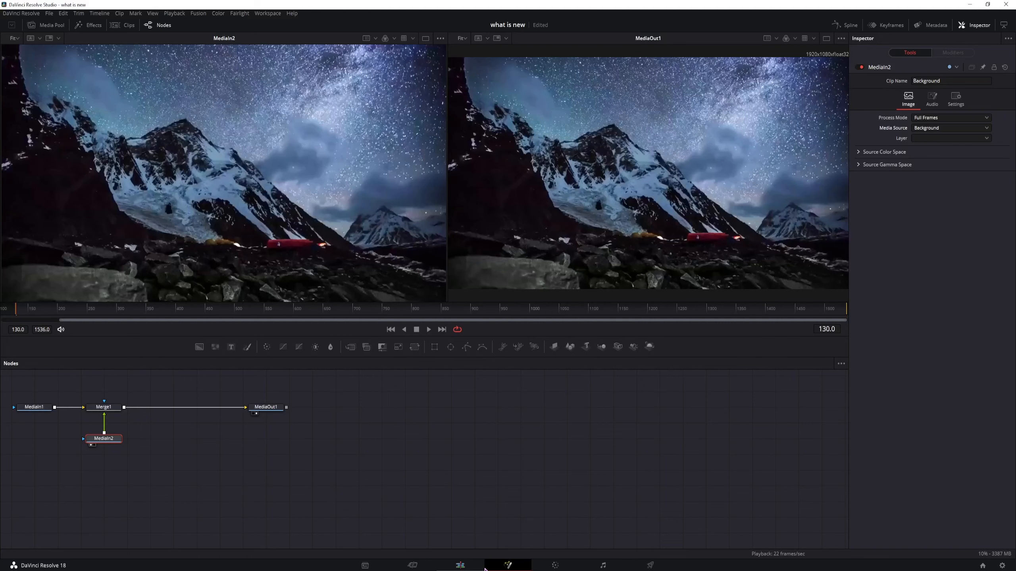
- Check the stacked clips in the Edit page timeline and return to the Fusion page
left_click(464, 566)
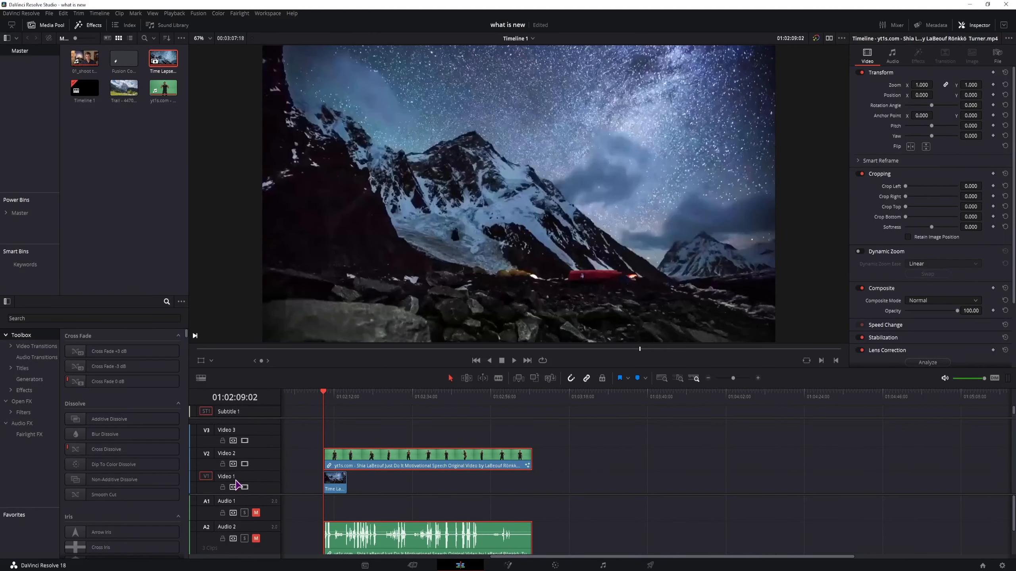
left_click(508, 566)
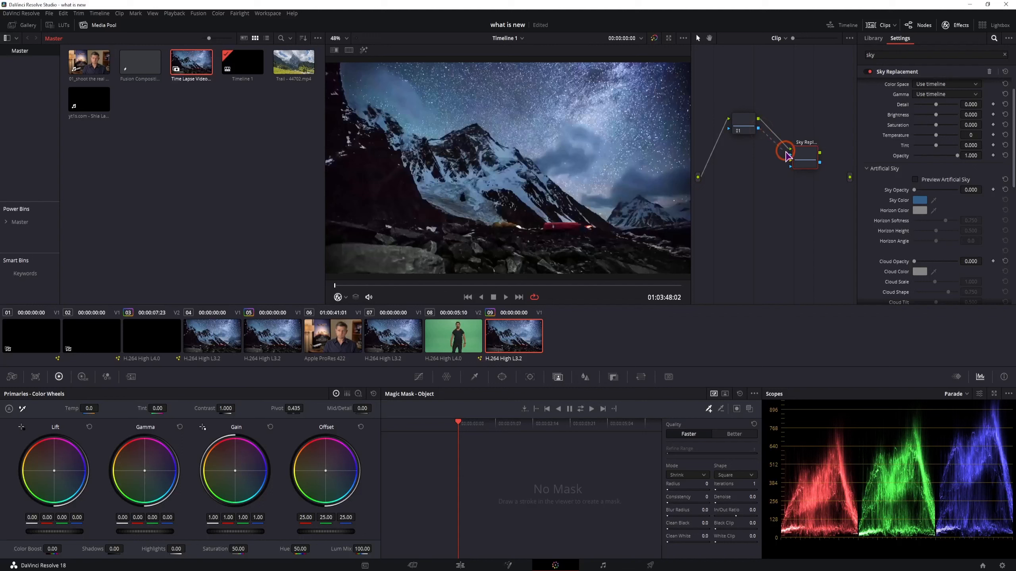
- In the Color page, connect the key output of node 01 to the Sky Replacement node
left_click(790, 148)
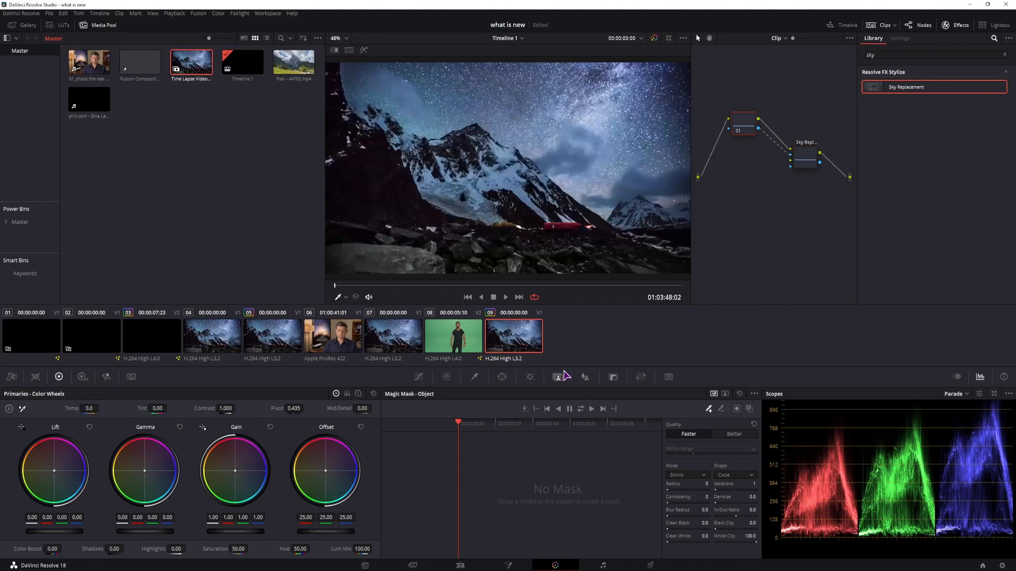
- Draw a Magic Mask stroke across the night sky and connect the Trail - 44702.mp4 clip as an external matte to the Sky Replacement node
mouse_move(473, 92)
left_mouse_down()
mouse_move(572, 115)
mouse_move(638, 188)
left_mouse_up()
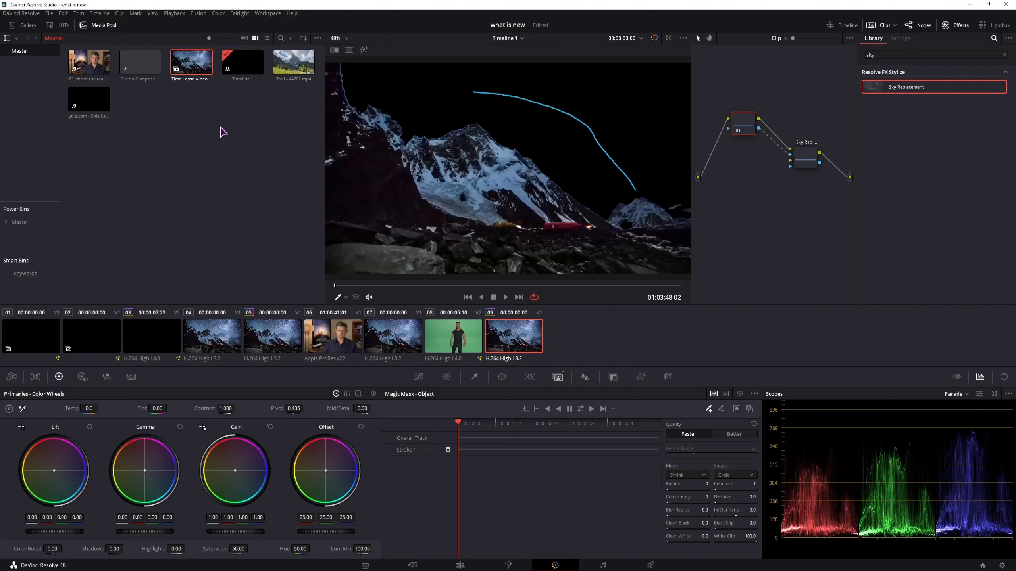
left_click(289, 65)
left_click_drag(627, 212, 791, 160)
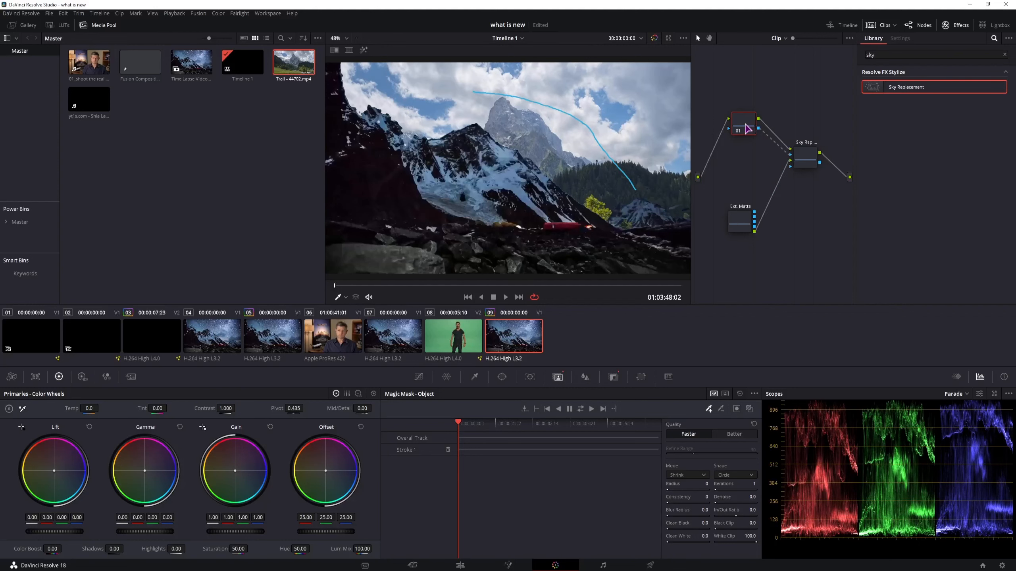
- Delete the external matte node and turn on the artificial sky preview in the Sky Replacement settings
left_click(739, 222)
key("Delete")
left_click(805, 157)
left_click(915, 180)
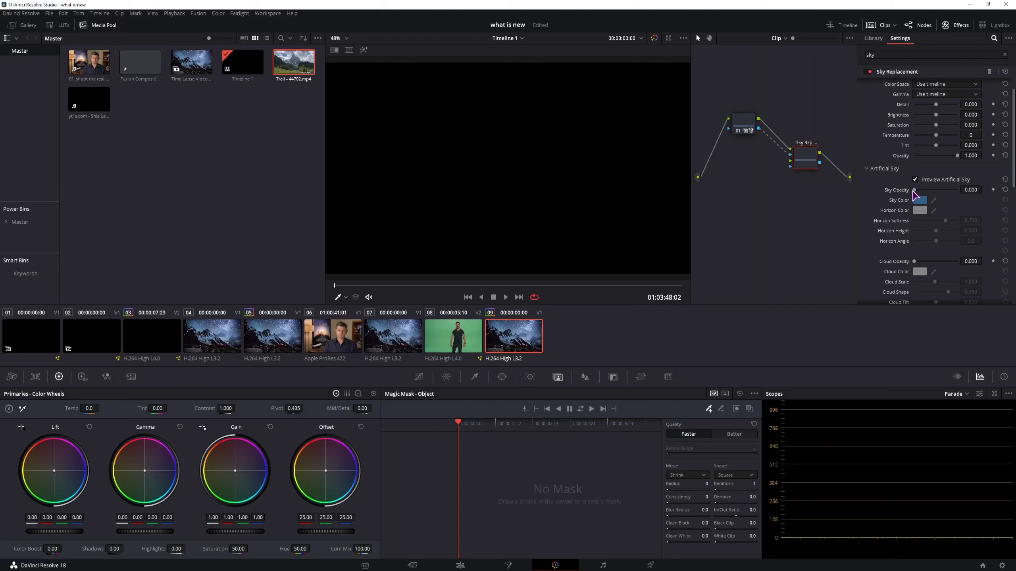
- Raise the artificial sky's opacity to about 0.808 and its cloud opacity to about 0.789, and turn off the preview
left_click_drag(914, 190, 949, 192)
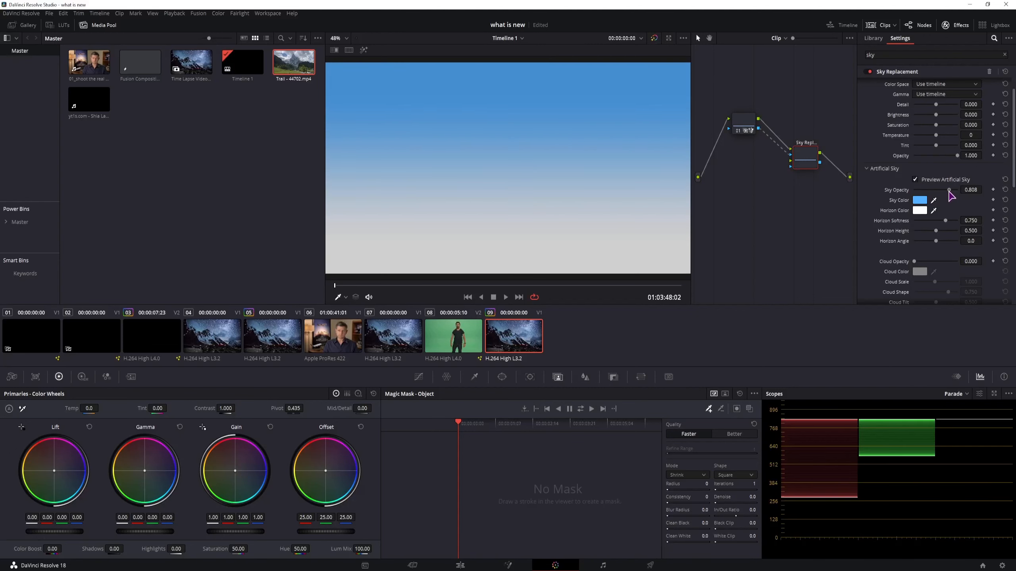
left_click_drag(914, 261, 947, 261)
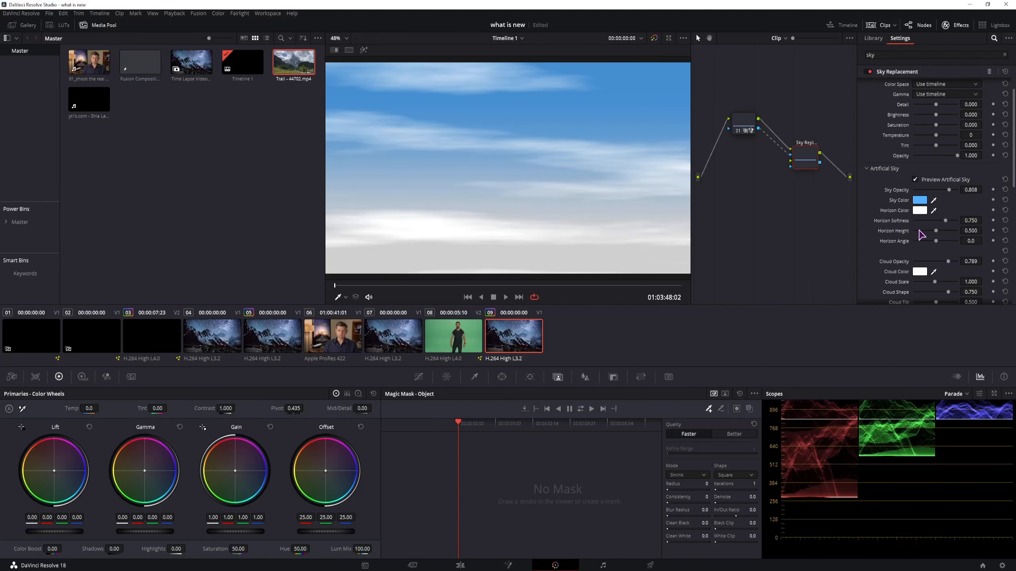
left_click(916, 179)
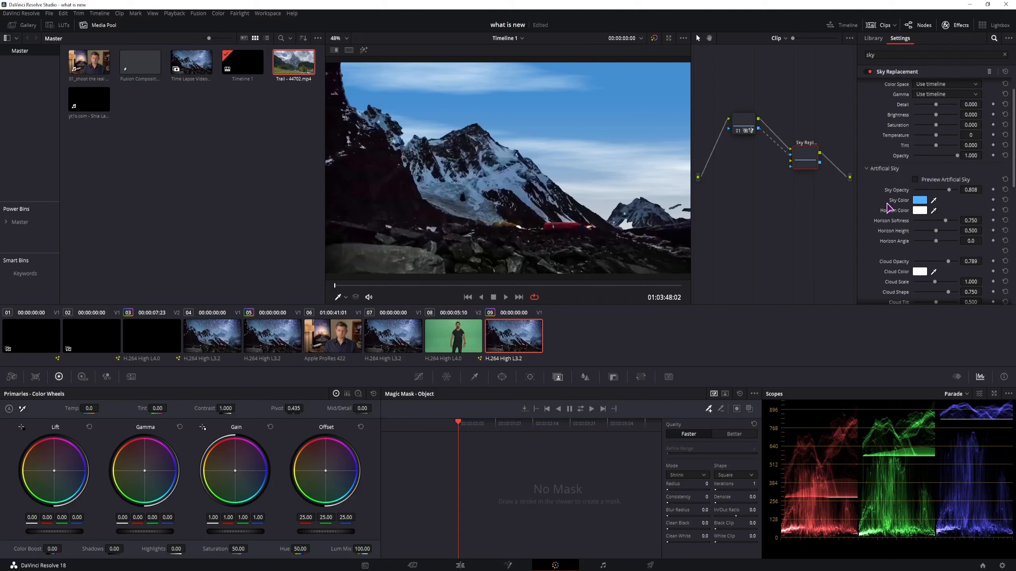
- Recolour the artificial sky dark blue with a dark brown horizon, and adjust its cloud scale and hotspot brightness
scroll(919, 196, "down", 1)
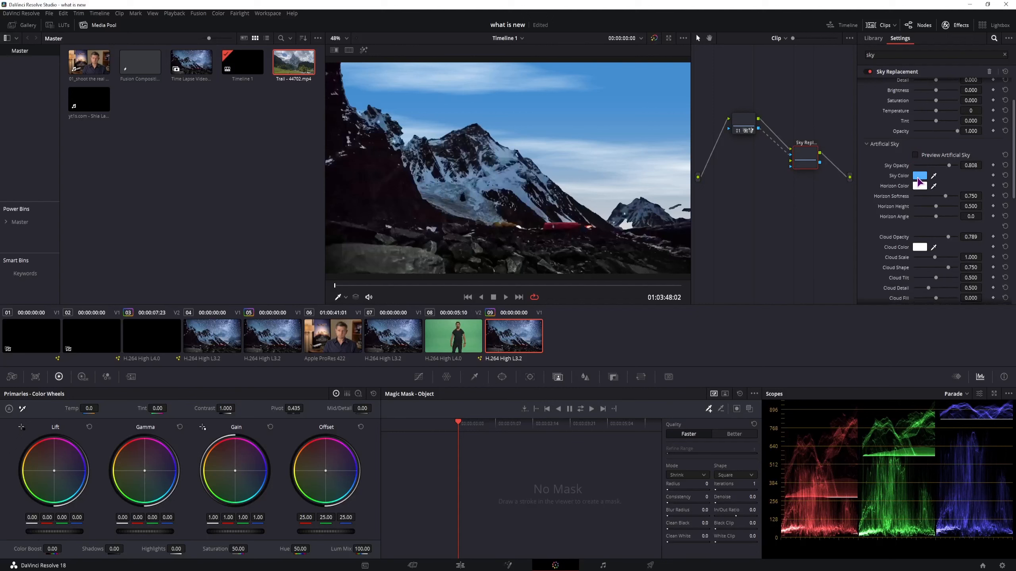
left_click(918, 178)
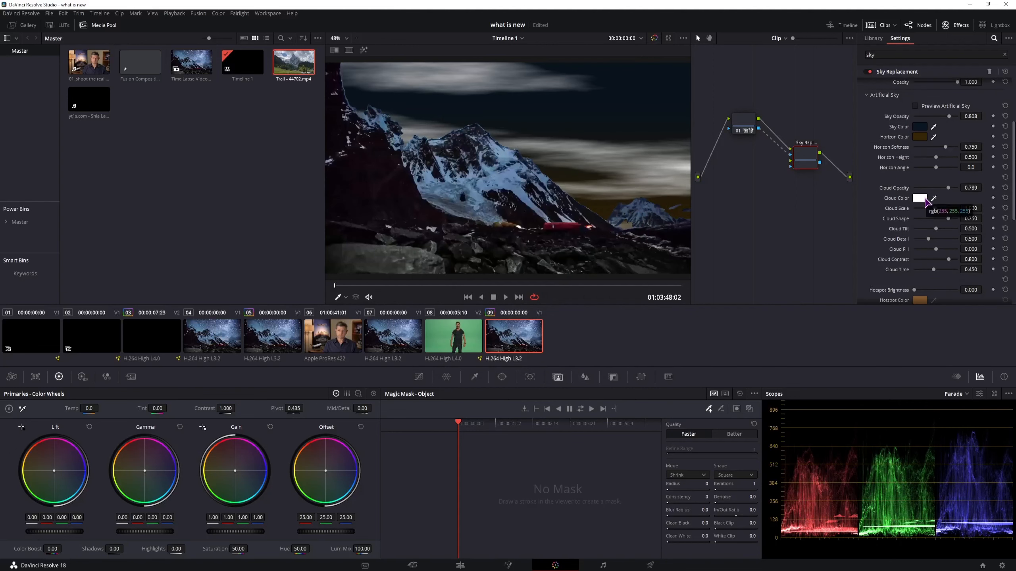
mouse_move(935, 208)
left_mouse_down()
mouse_move(954, 228)
mouse_move(946, 239)
left_mouse_up()
left_click_drag(914, 290, 940, 290)
left_click(743, 124)
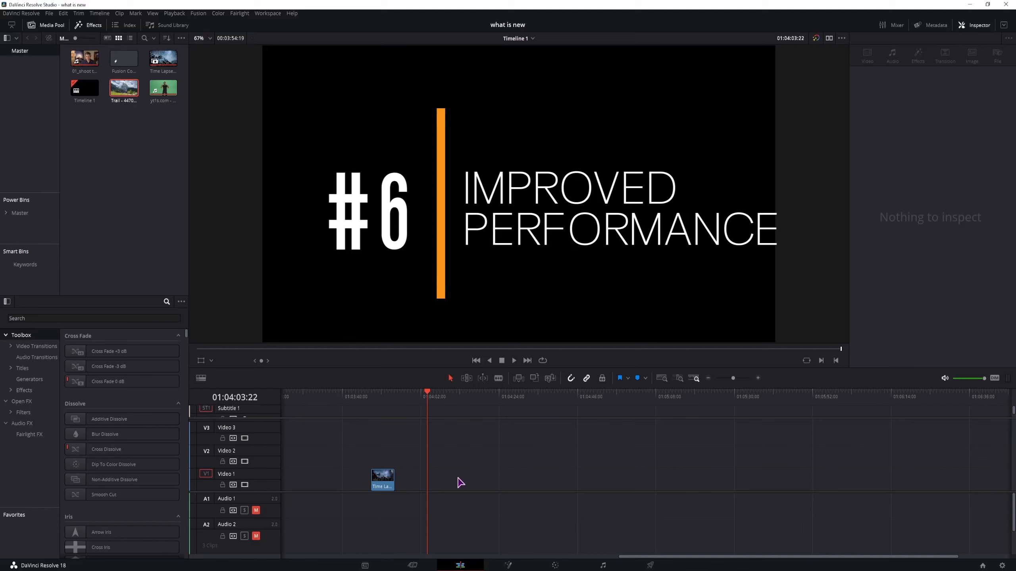
- Search the effects for "text" and place a Text+ title on Video 1 at the playhead, after the time-lapse clip
left_click(162, 319)
type("te")
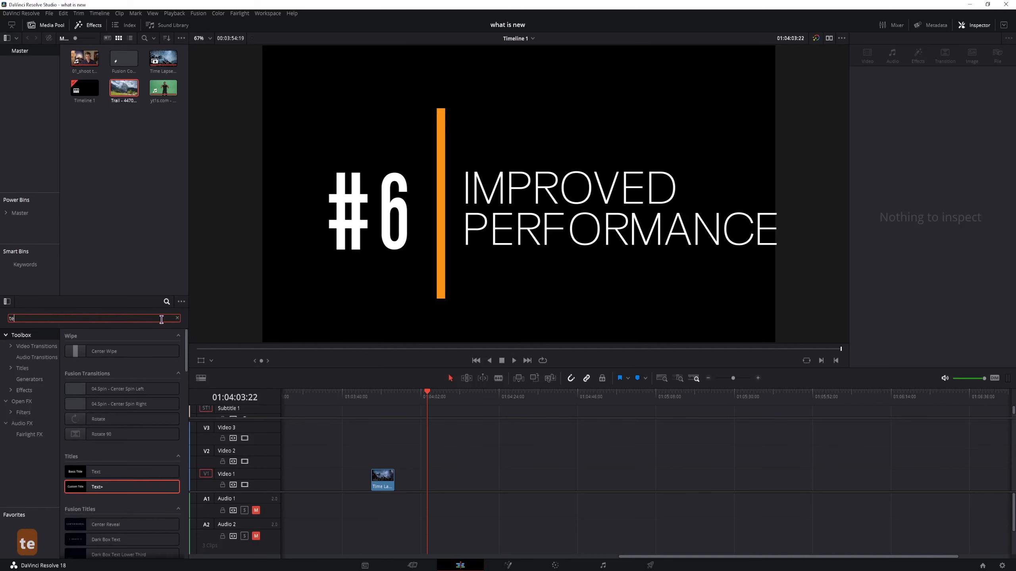
type("xt")
left_click_drag(128, 366, 436, 484)
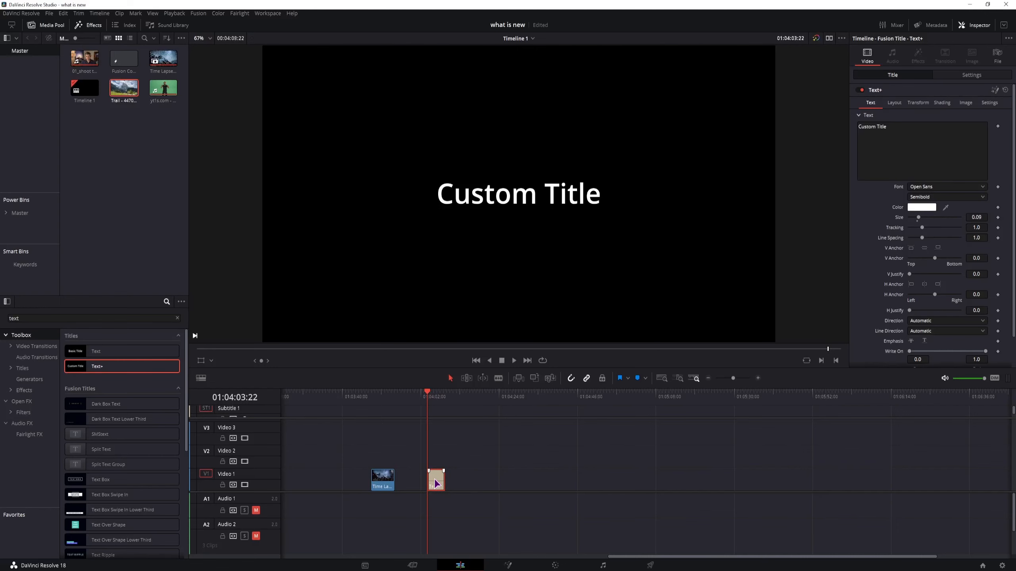